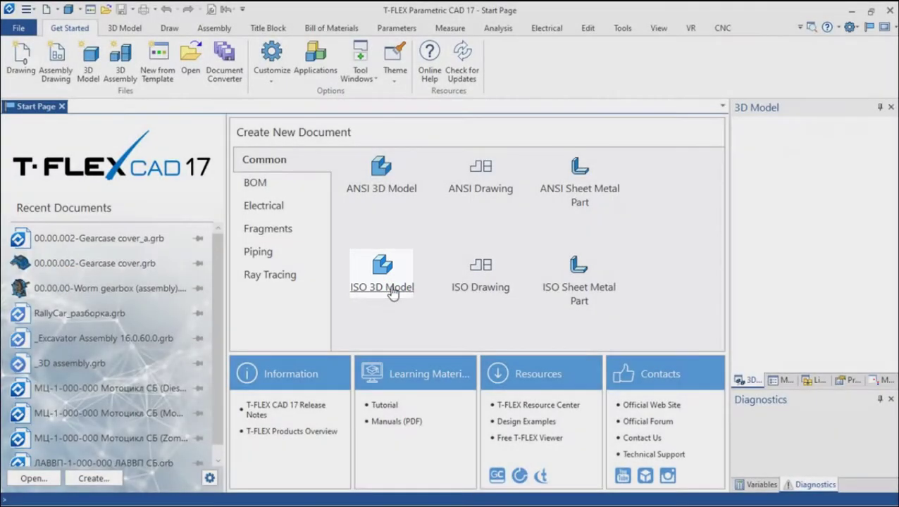
- Create a new ISO 3D Model document and pan and orbit the view of its workplanes
click(393, 291)
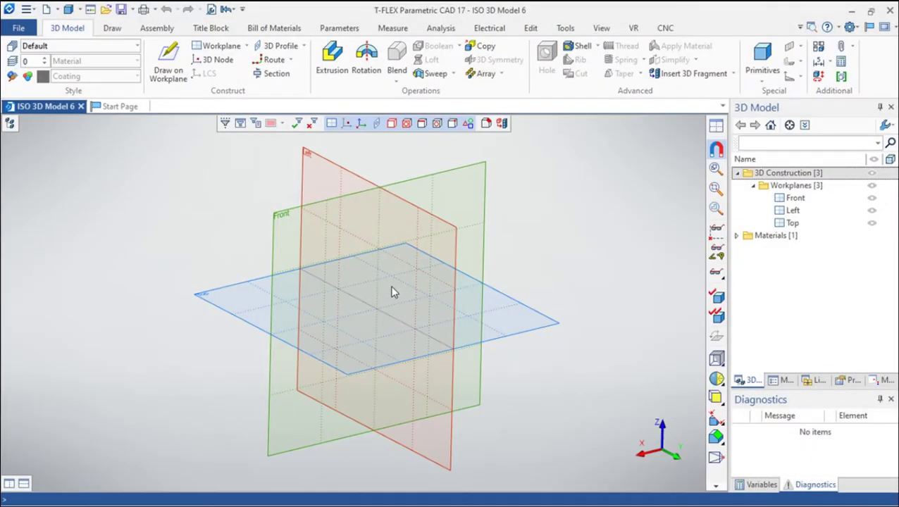
middle_drag(394, 292, 527, 288)
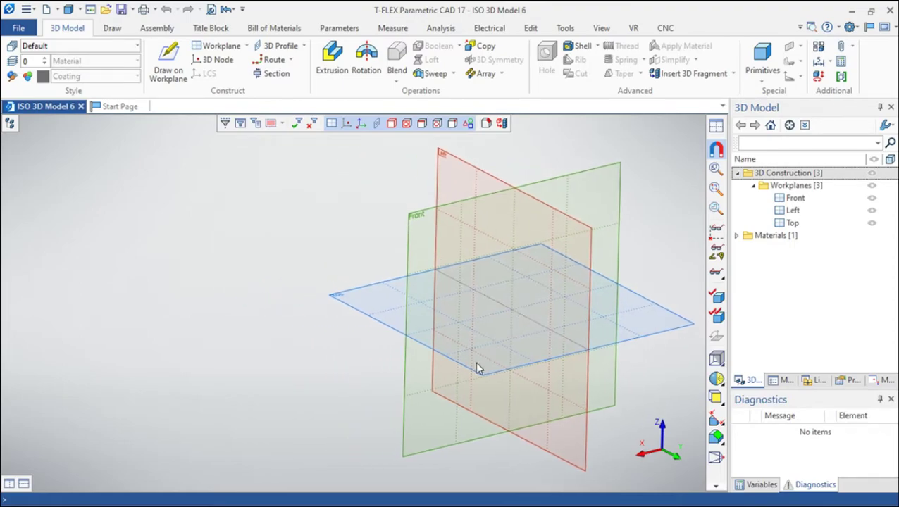
right_drag(425, 471, 446, 469)
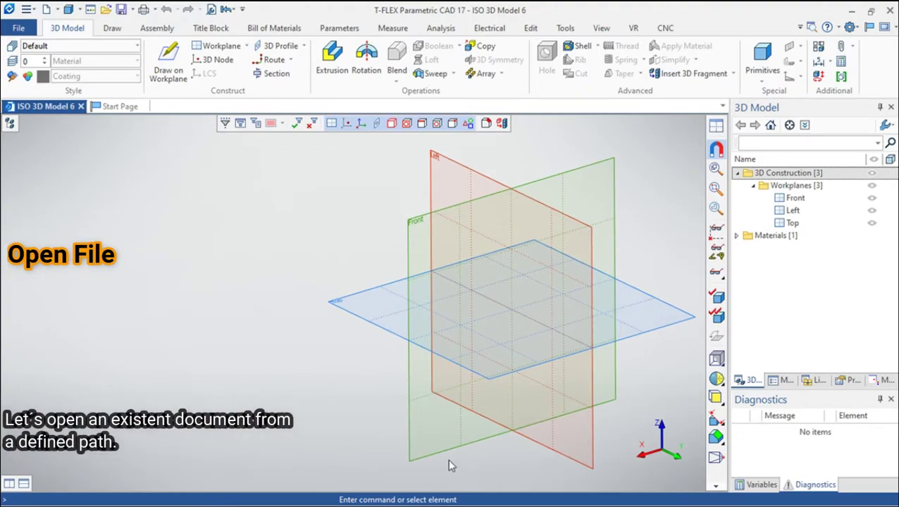
click(20, 28)
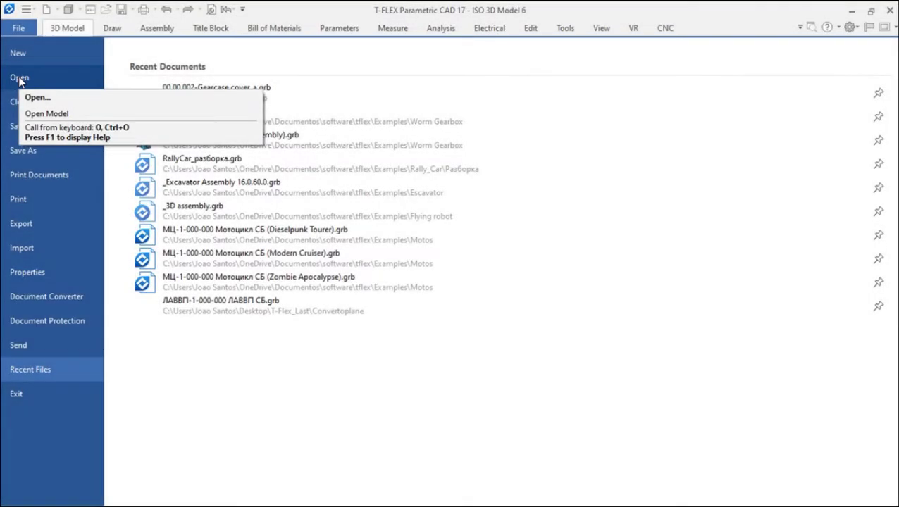
- Bring up the Open dialog and list the importable file formats
click(20, 79)
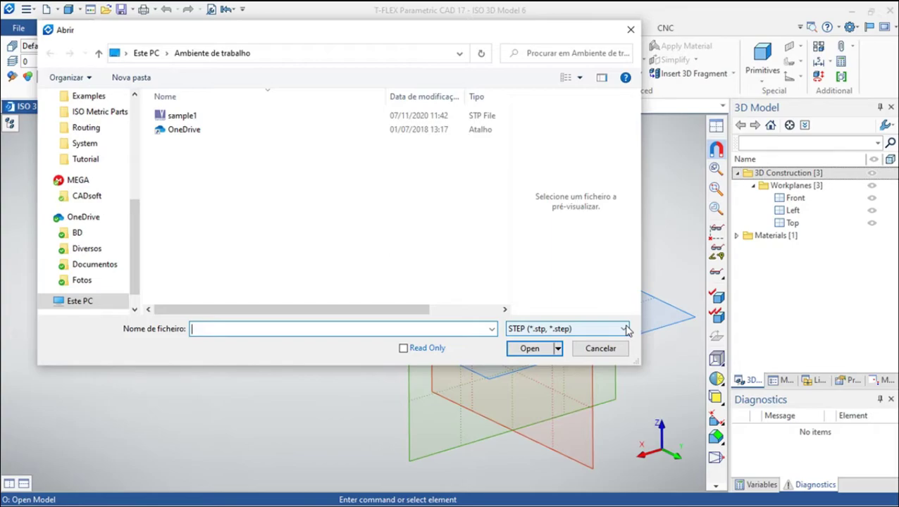
click(625, 329)
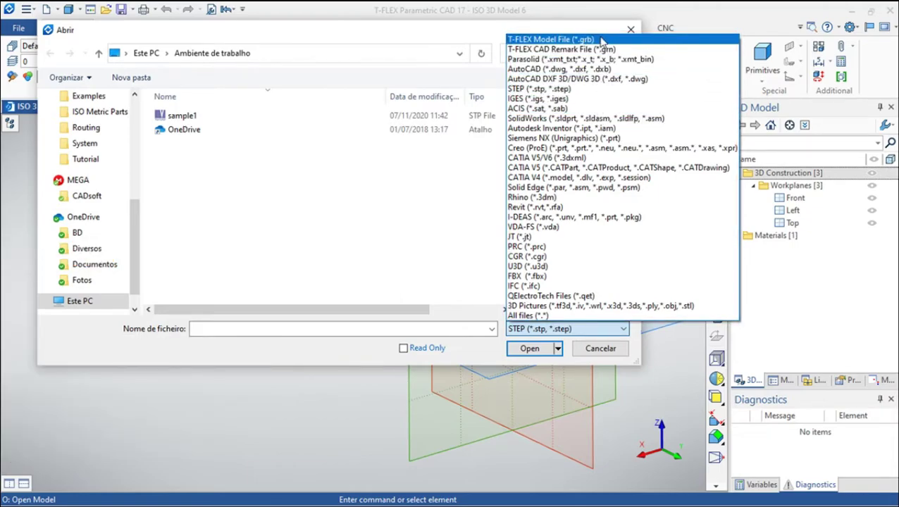
- Keep STEP as the file type and open the sample1 file
click(584, 89)
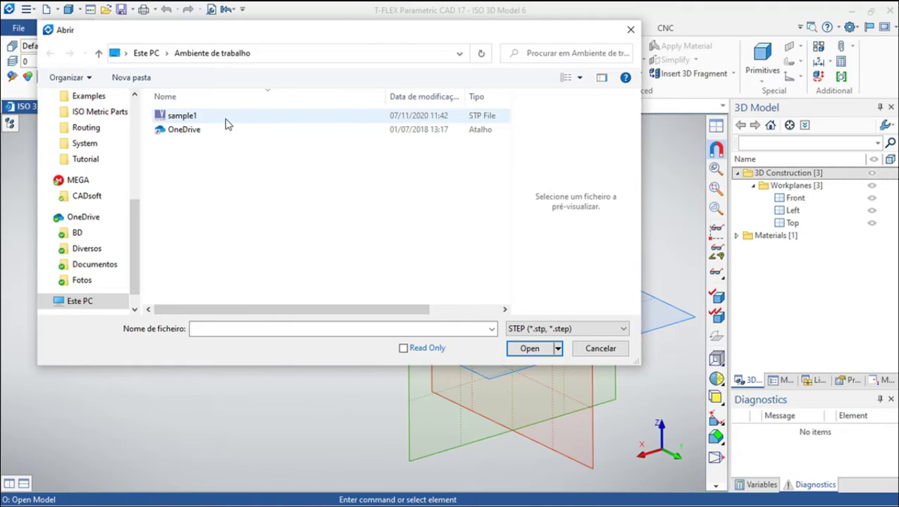
click(181, 118)
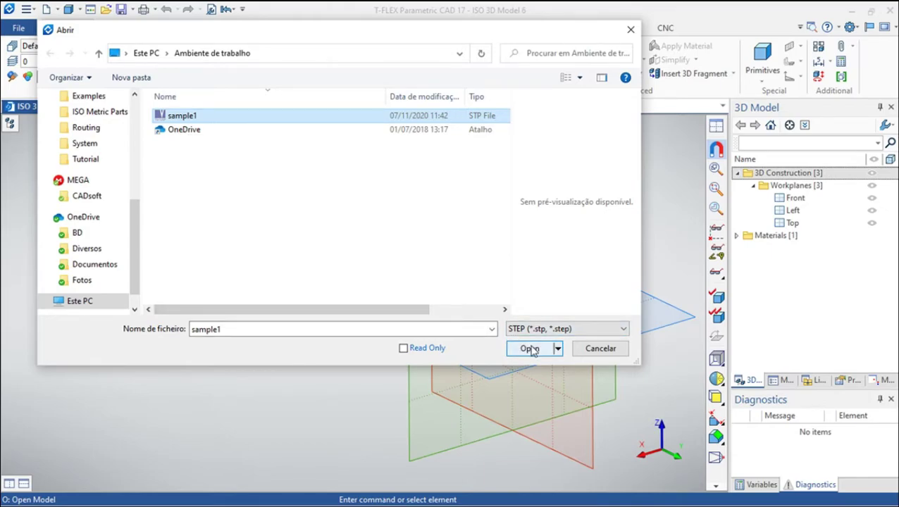
click(533, 350)
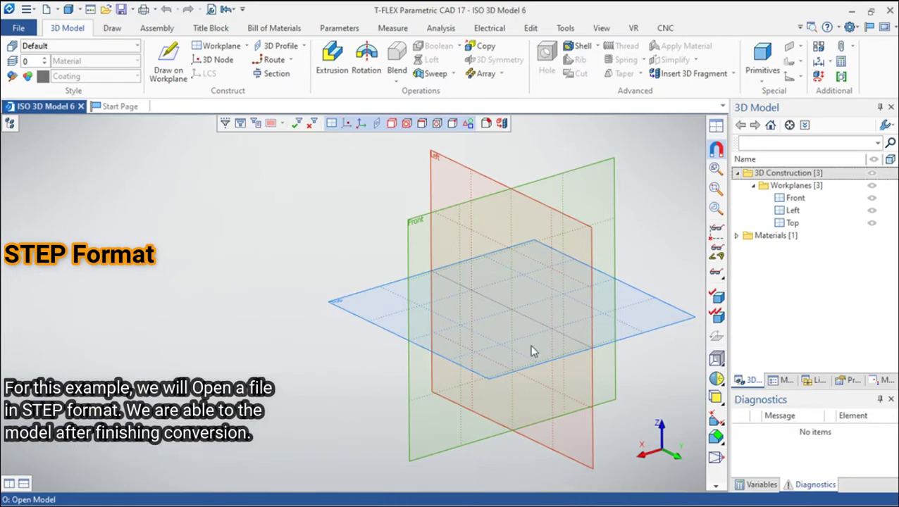
- Pan, orbit and window-zoom so the blue bracket fills the view
middle_drag(530, 357, 675, 348)
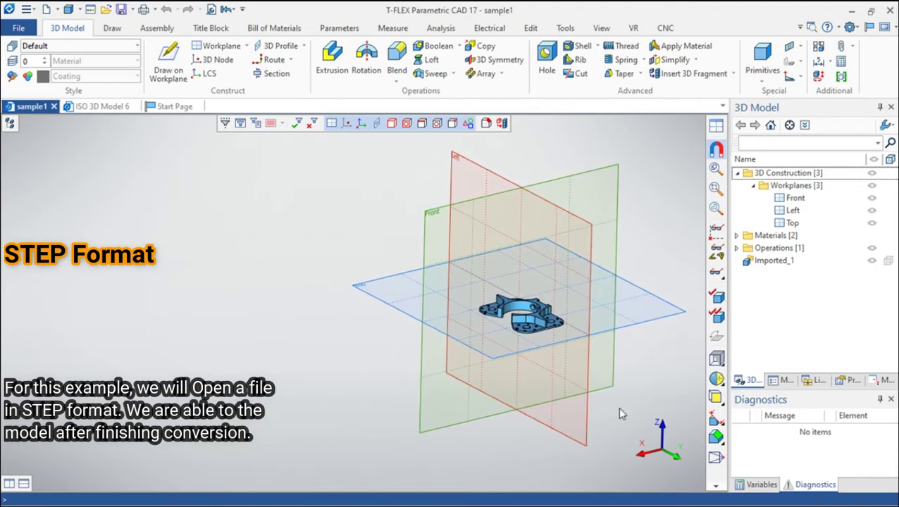
middle_drag(455, 460, 509, 471)
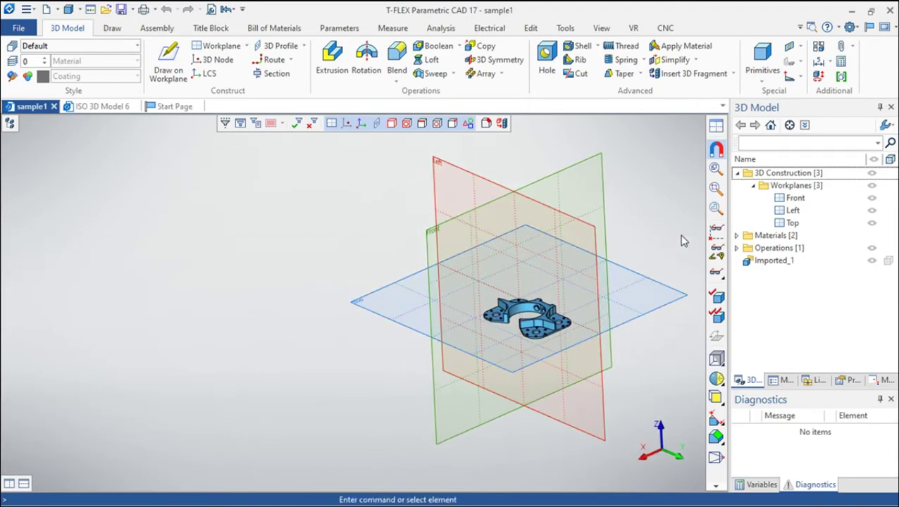
click(715, 189)
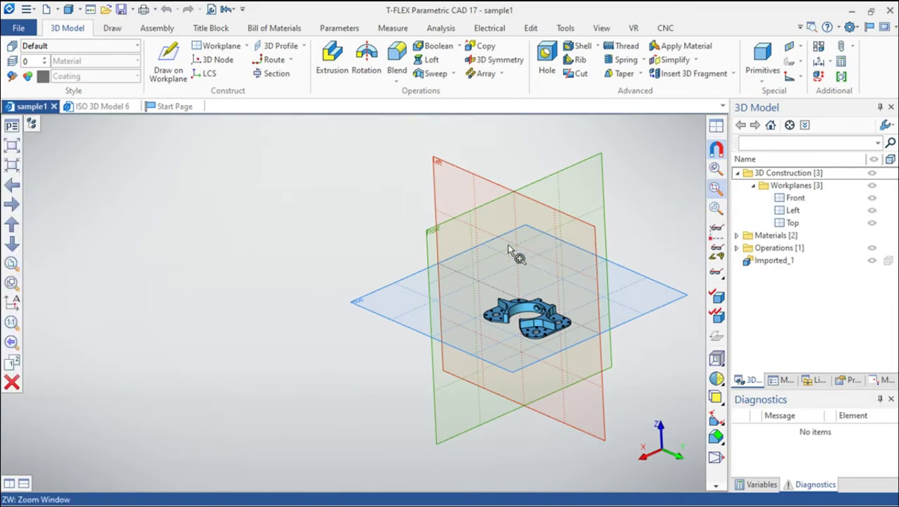
click(458, 251)
click(594, 368)
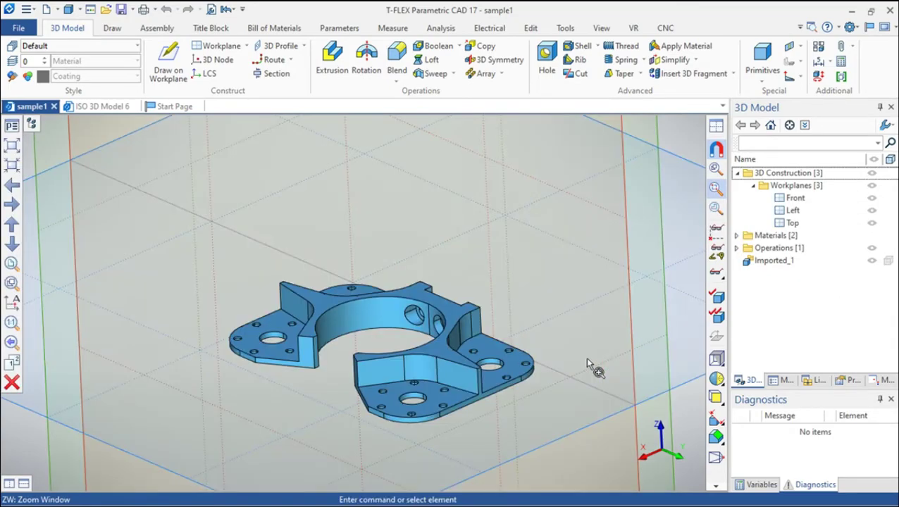
- Cancel the extra zoom area and orbit the bracket to a new viewing angle
click(586, 359)
key(Escape)
mouse_move(556, 342)
right_down()
mouse_move(560, 356)
mouse_move(529, 348)
mouse_move(558, 341)
right_up()
mouse_move(326, 417)
right_down()
mouse_move(327, 442)
mouse_move(364, 465)
right_up()
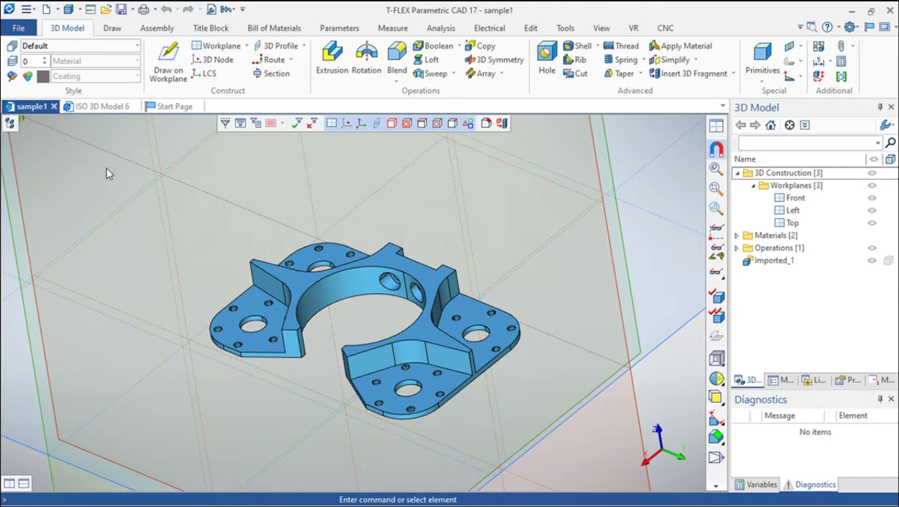
- Close the sample1 document and bring up the Open dialog again
click(53, 107)
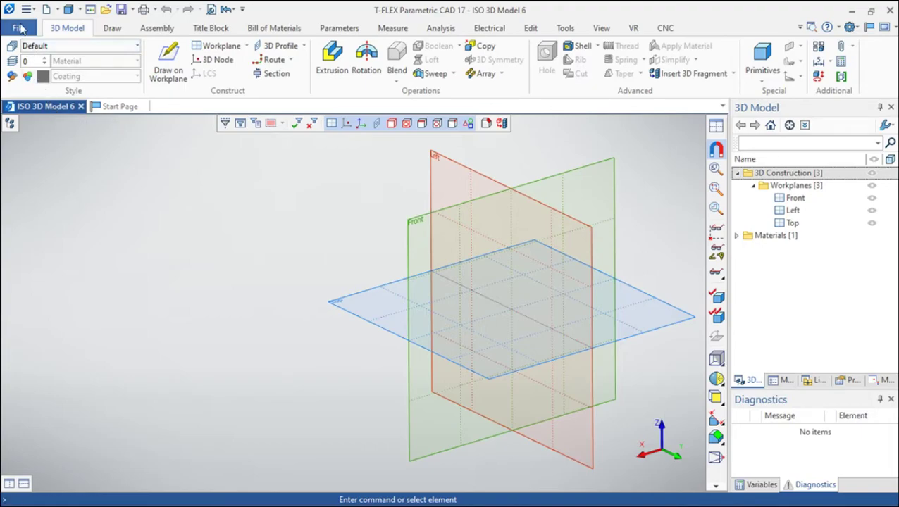
click(20, 28)
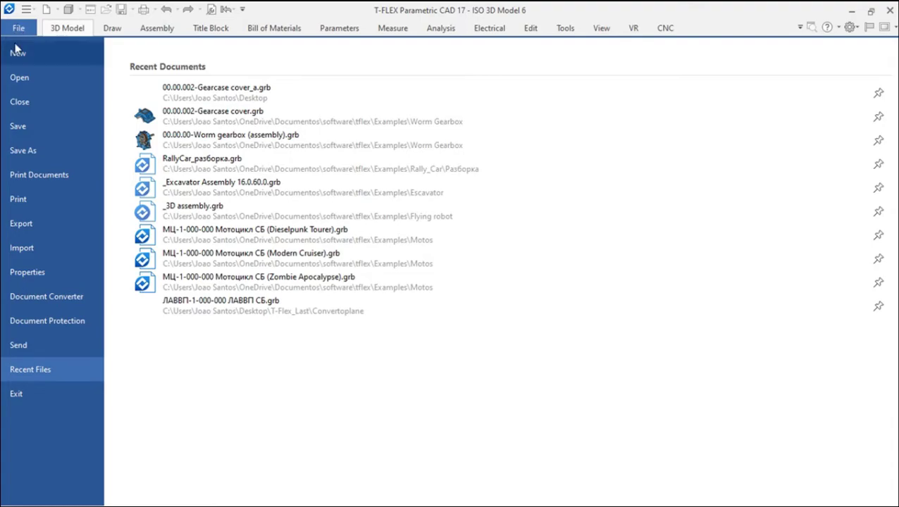
click(23, 80)
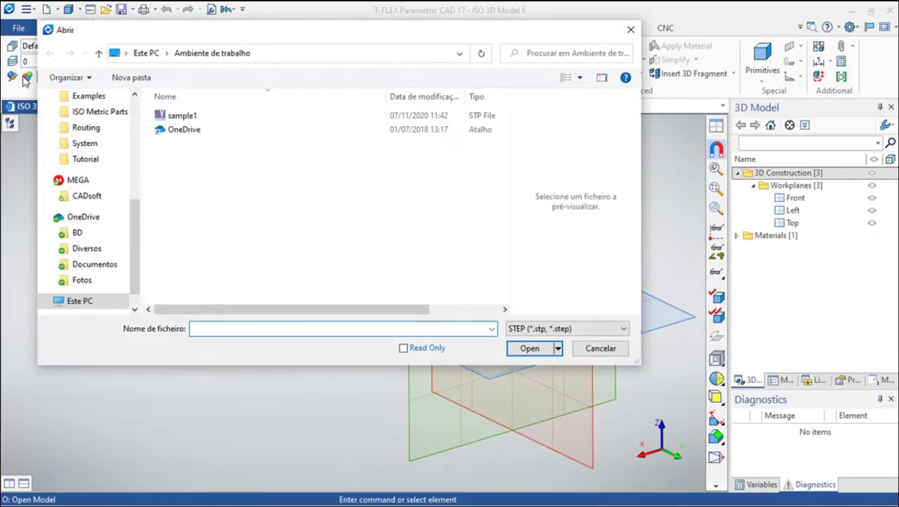
- Re-import sample1 via Open with parameters, keeping the One body import setting
click(176, 116)
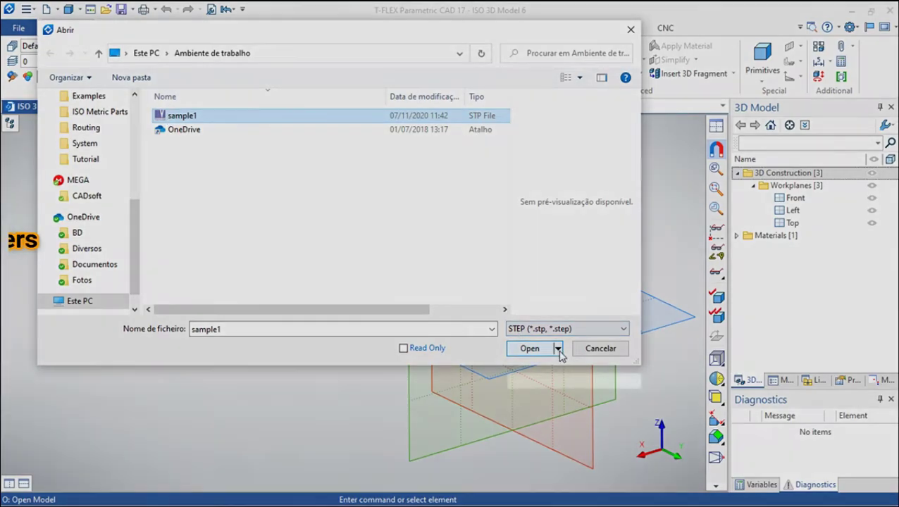
click(557, 348)
click(563, 382)
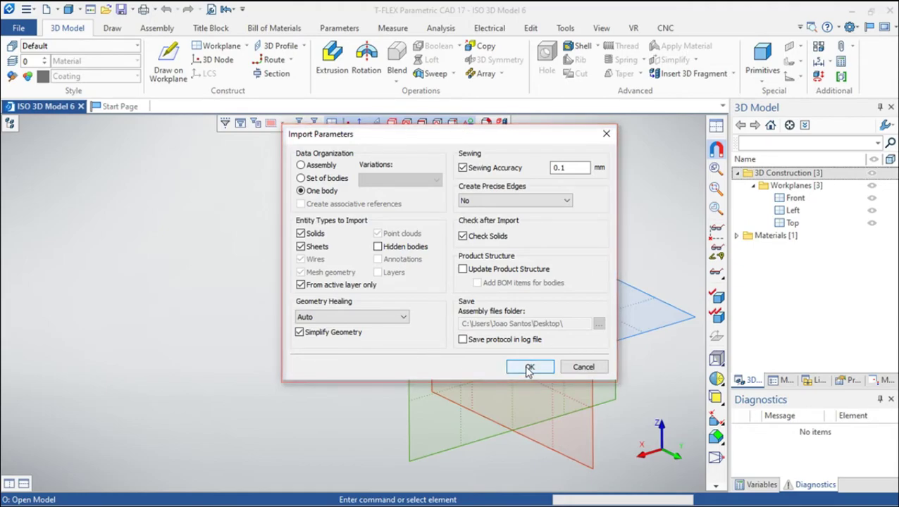
click(529, 368)
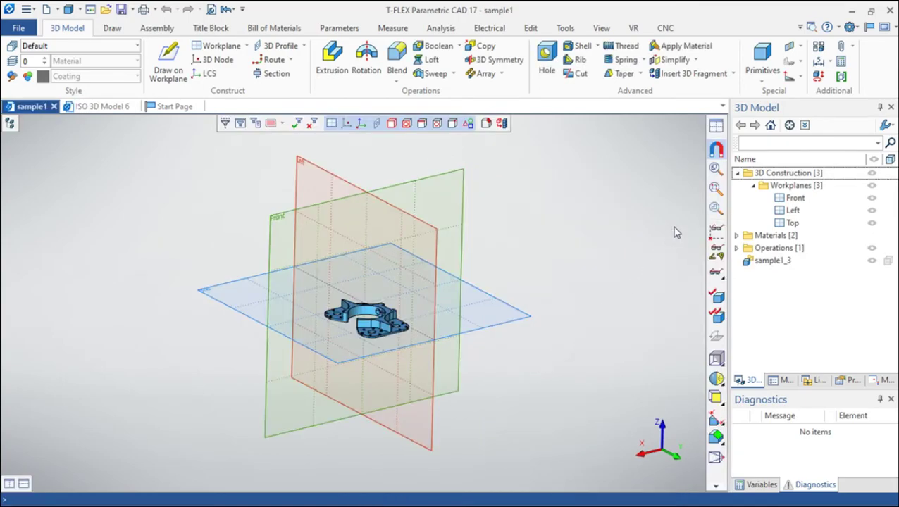
click(716, 188)
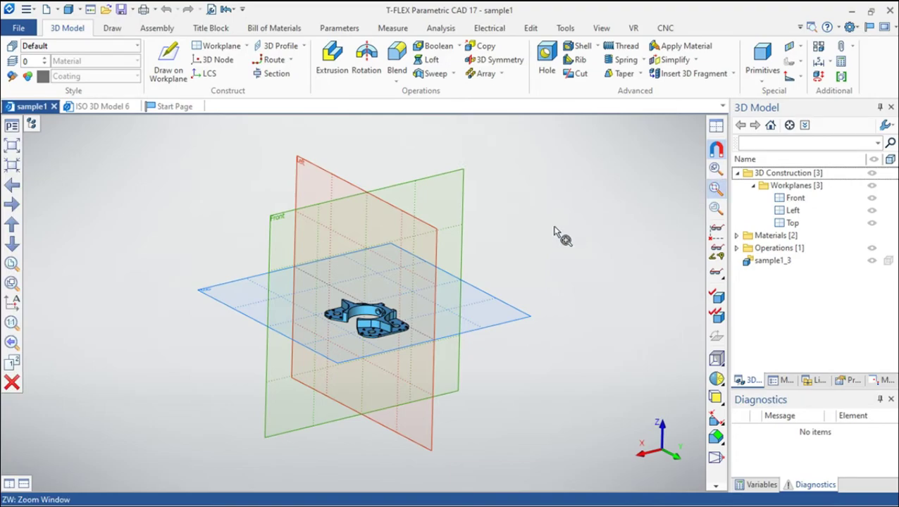
- Window-zoom onto the bracket, then orbit, pan and scroll-zoom to show its holes and curved wall
drag(295, 261, 436, 364)
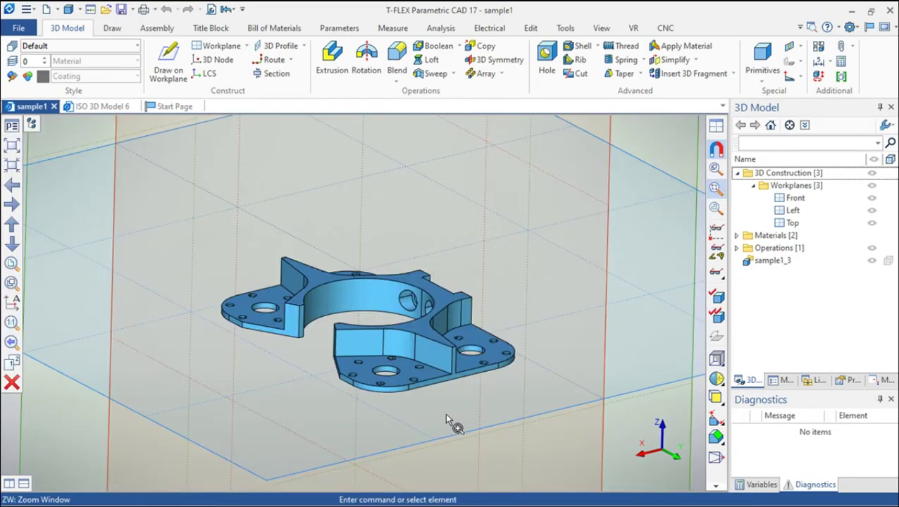
key(Escape)
middle_drag(445, 417, 542, 427)
shift+middle_drag(477, 364, 531, 342)
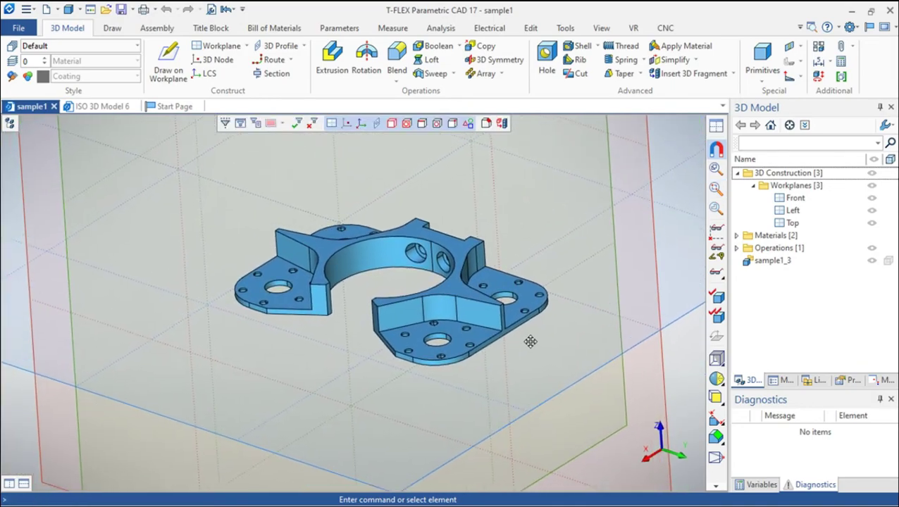
scroll(529, 340, up, 3)
mouse_move(518, 406)
middle_down()
mouse_move(515, 399)
mouse_move(518, 428)
mouse_move(616, 450)
middle_up()
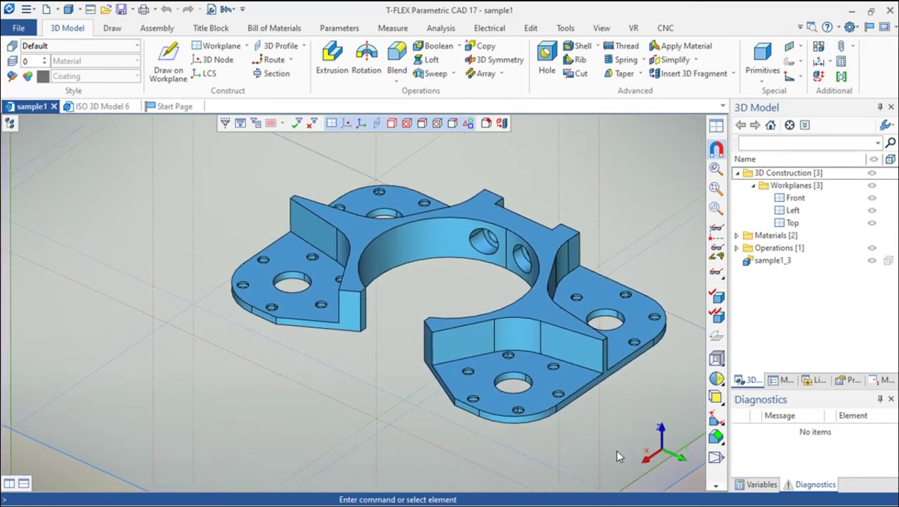